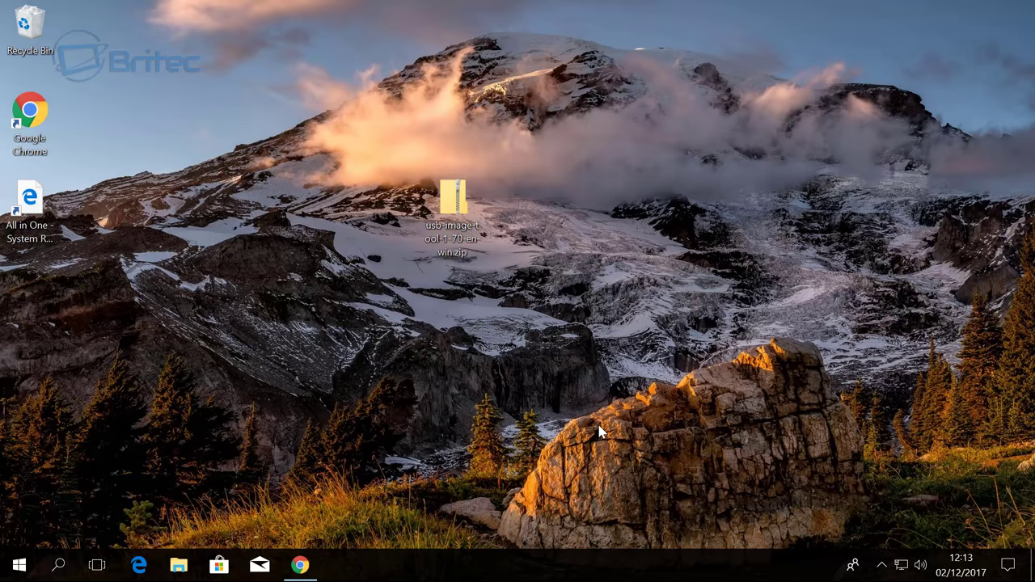
# - View This PC's drives, including the 28.6 GB AiO-SRT (E:) USB drive, then close the window
pyautogui.click(179, 565)
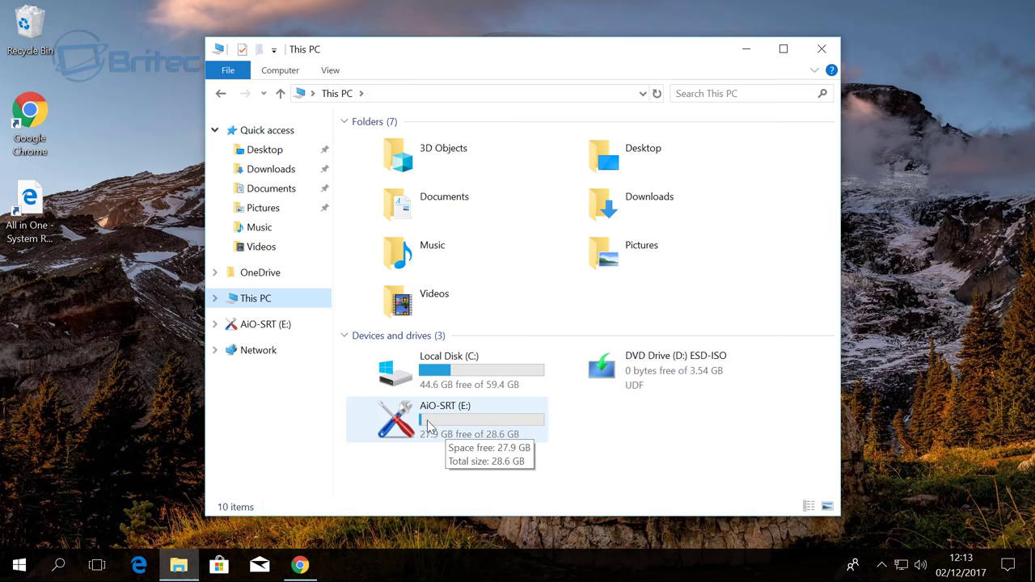
pyautogui.click(821, 49)
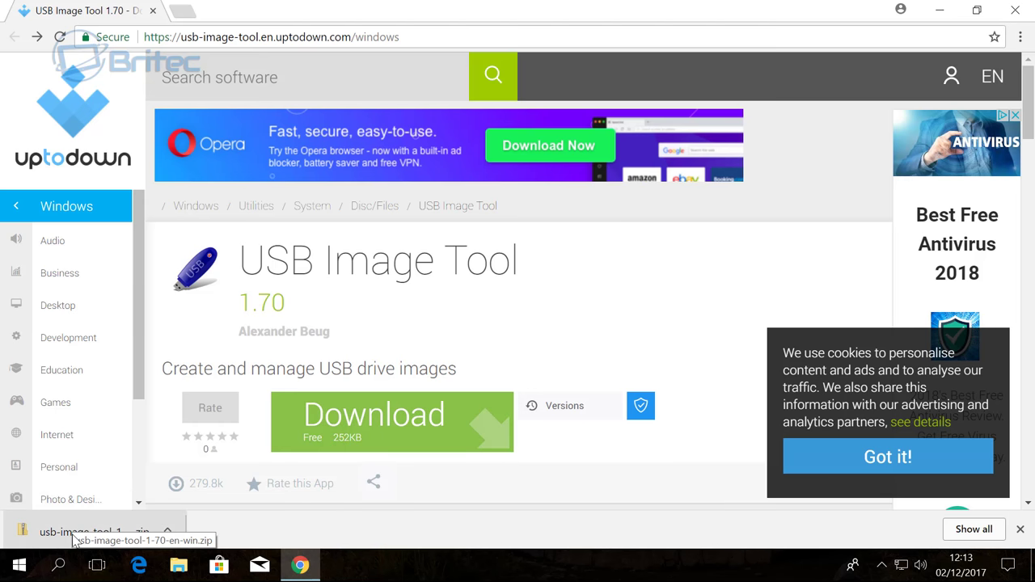
# - Minimize Chrome on the USB Image Tool 1.70 download page to reveal the desktop
pyautogui.click(939, 11)
# - Extract usb-image-tool-1-70-en-win.zip to a folder on the desktop
pyautogui.rightClick(453, 196)
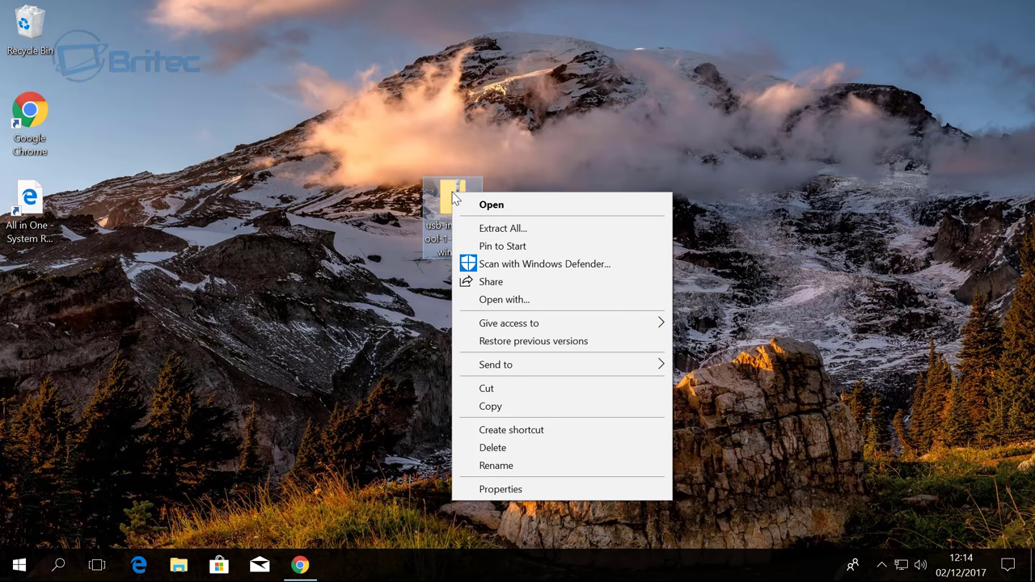
pyautogui.click(516, 236)
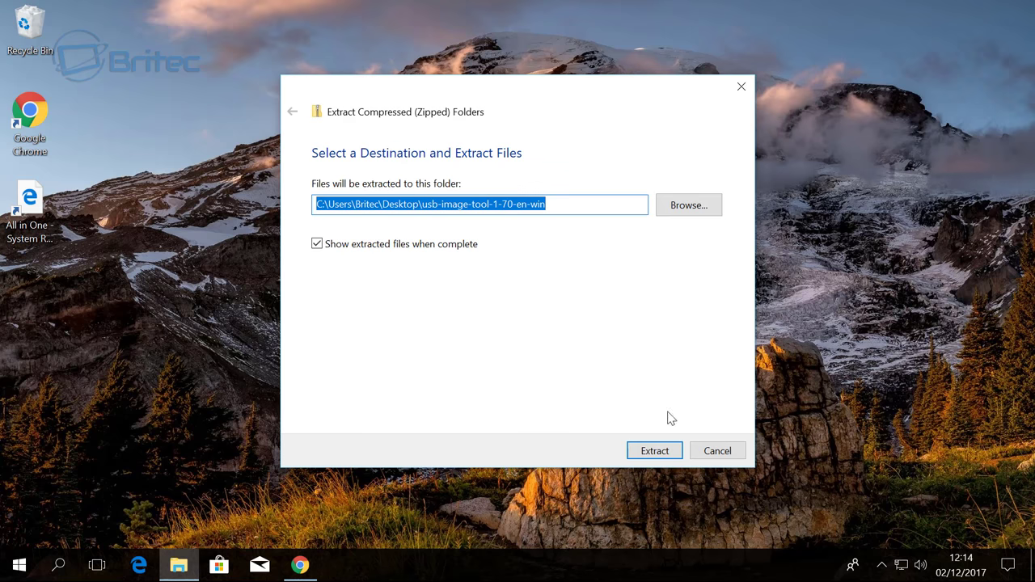
pyautogui.click(656, 451)
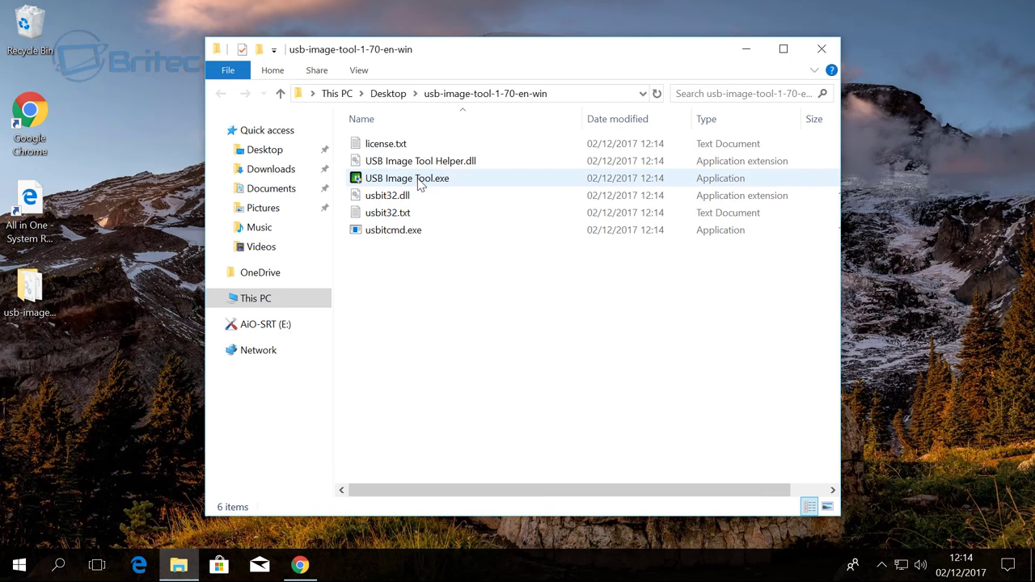
# - Launch USB Image Tool.exe and allow it administrator rights
pyautogui.click(460, 182)
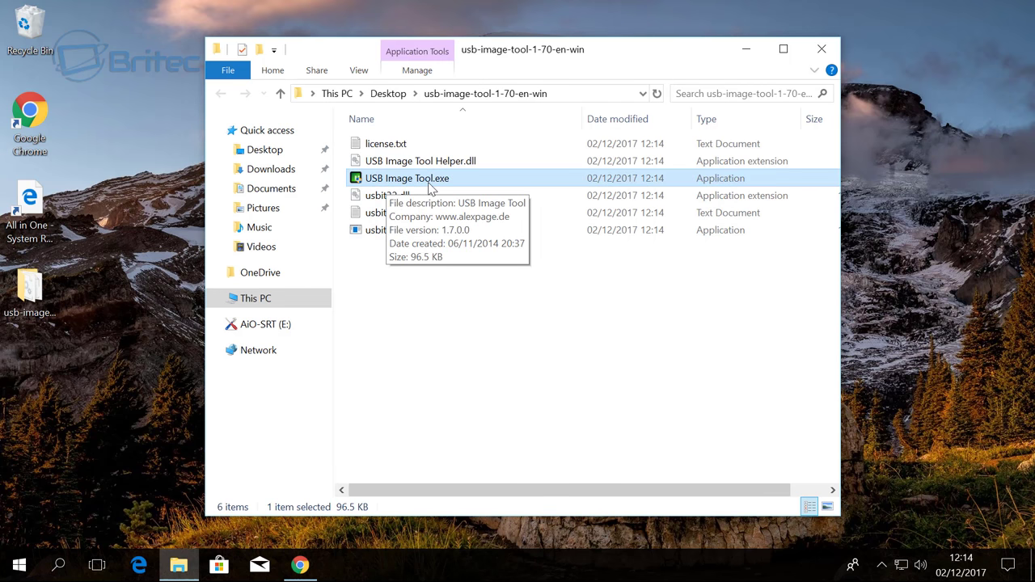
pyautogui.doubleClick(431, 184)
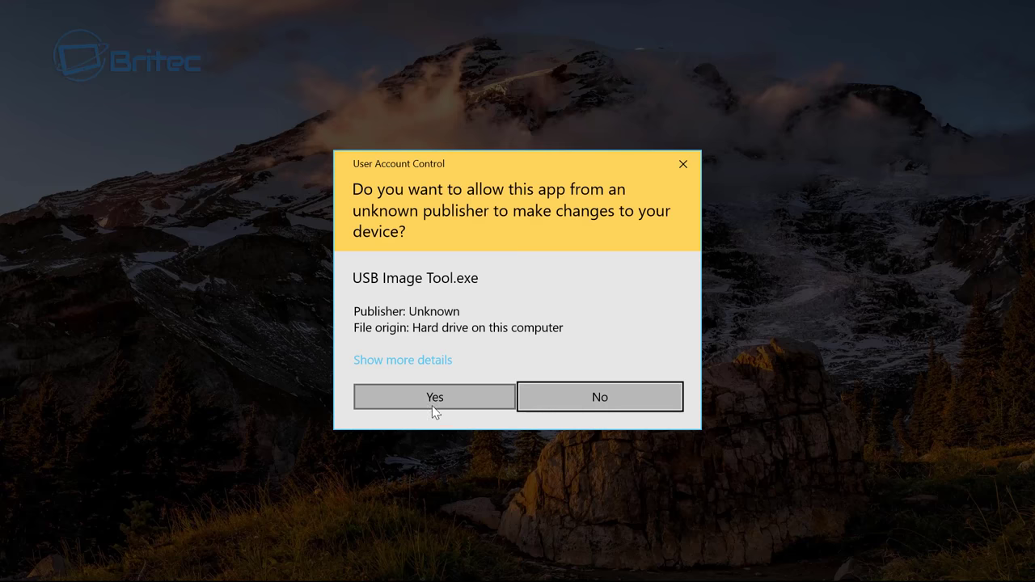
pyautogui.click(435, 398)
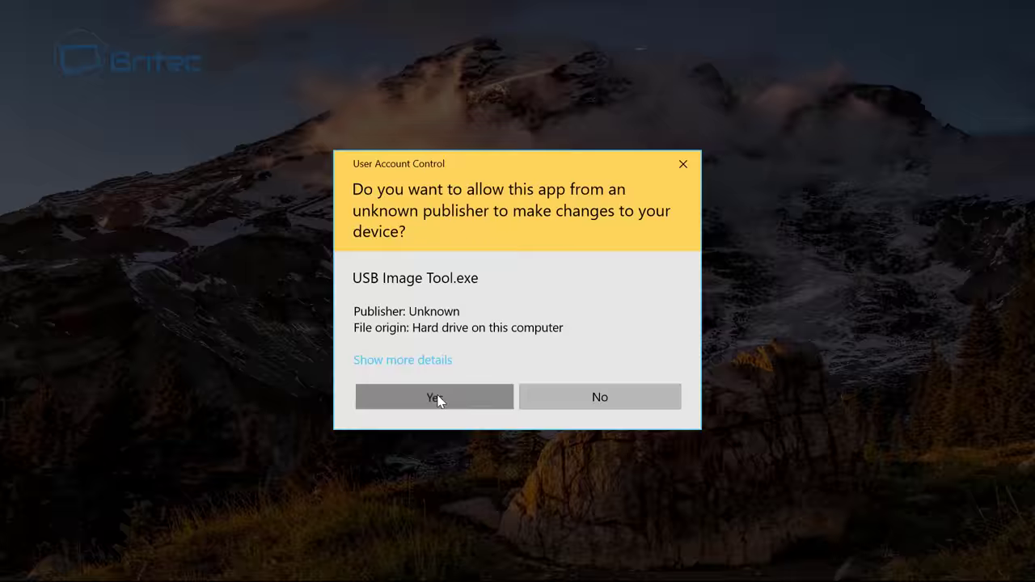
# - Select the SanDisk Ultra USB drive and browse the Favorites, Options and Info tabs, ending on Device
pyautogui.click(822, 49)
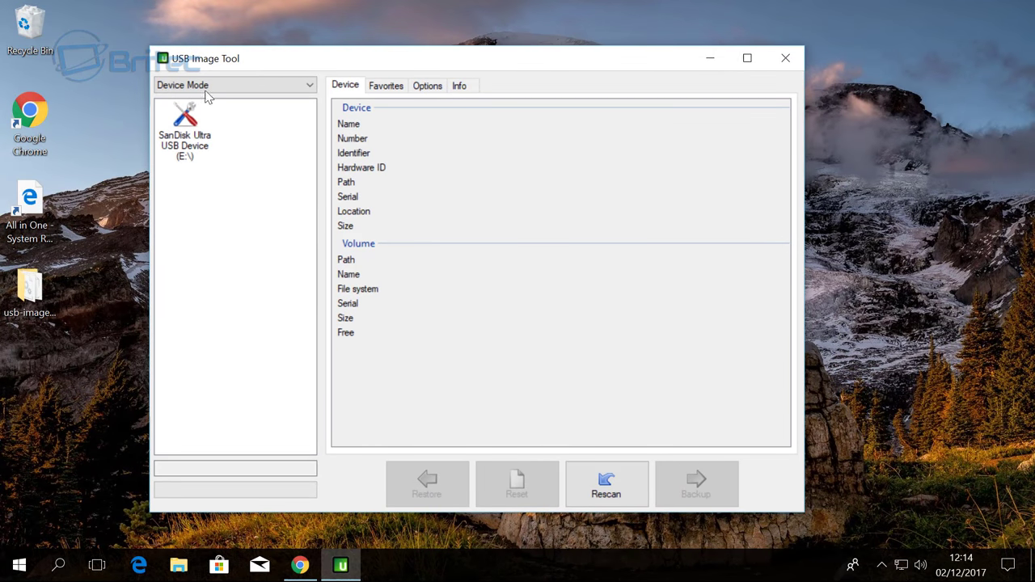
pyautogui.click(193, 134)
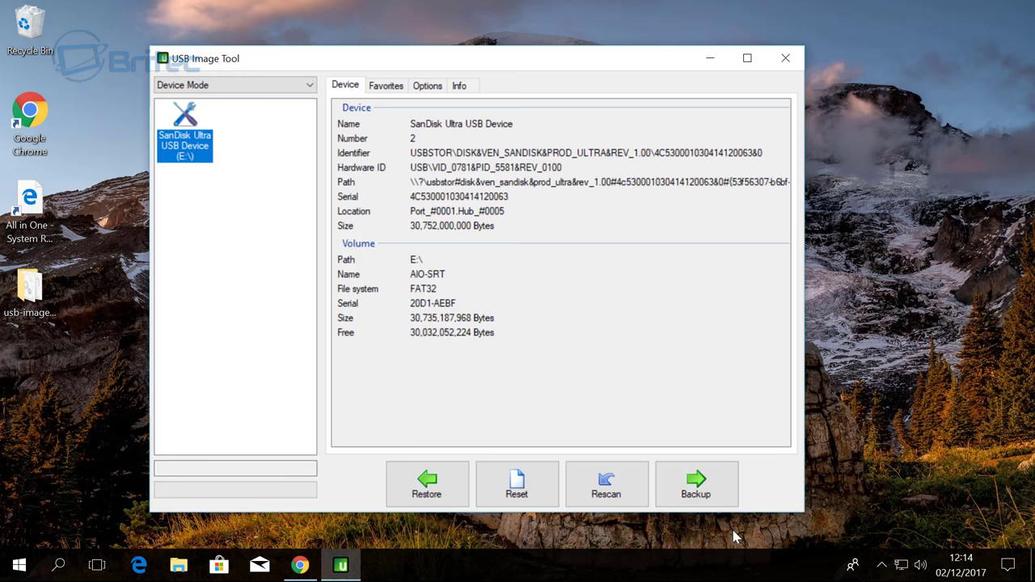
pyautogui.click(382, 89)
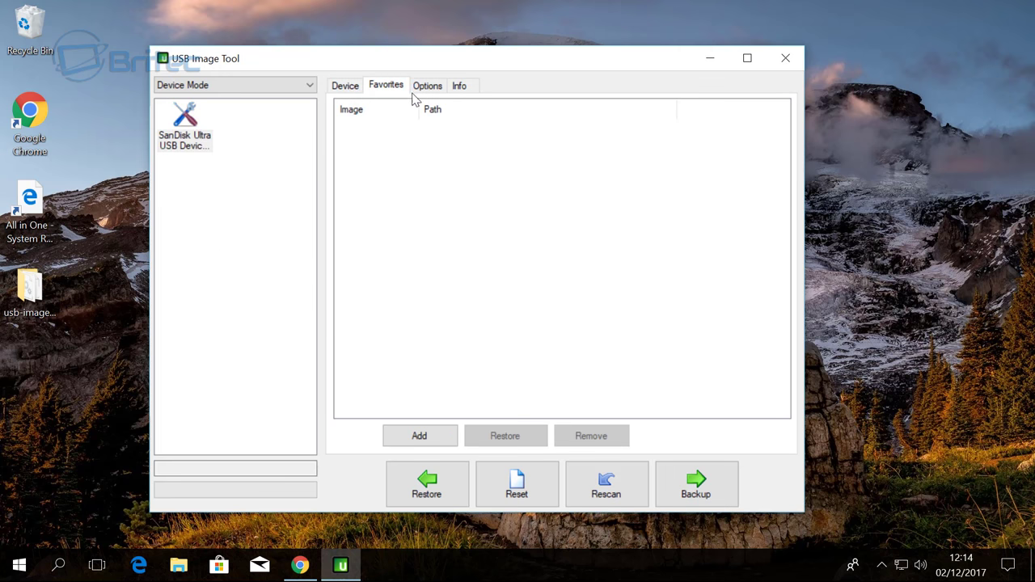
pyautogui.click(427, 88)
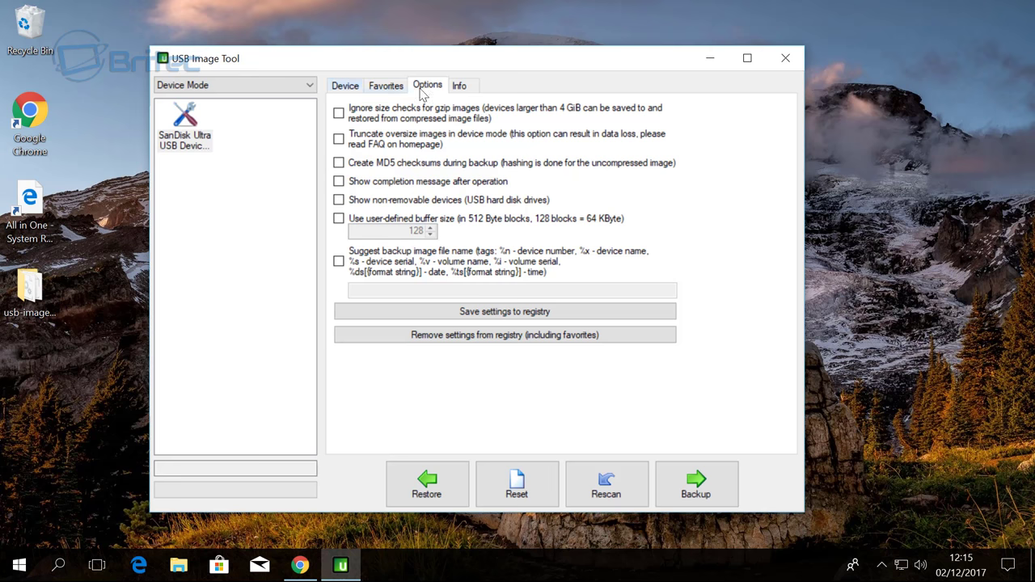
pyautogui.click(468, 85)
pyautogui.click(346, 86)
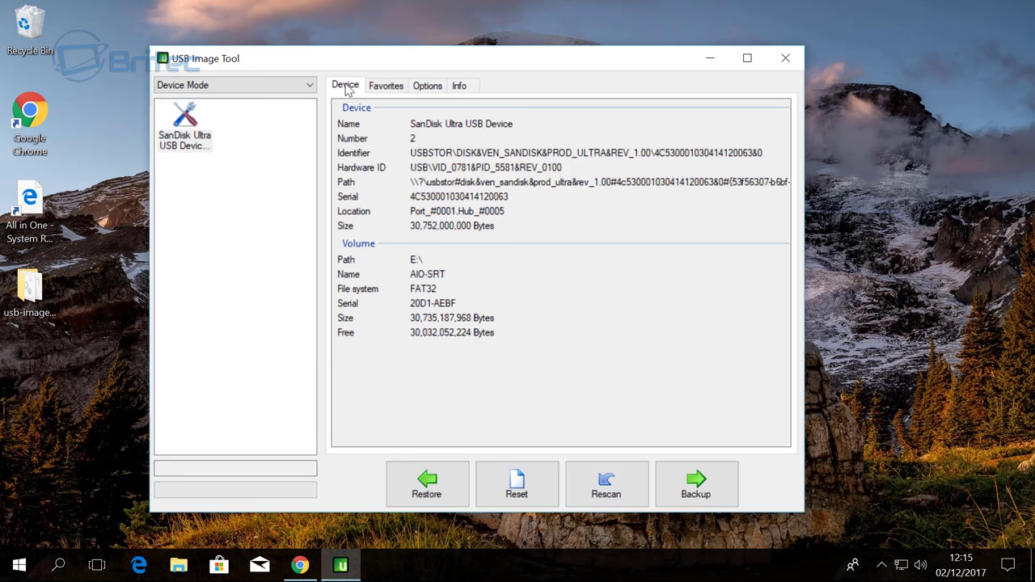
pyautogui.click(461, 87)
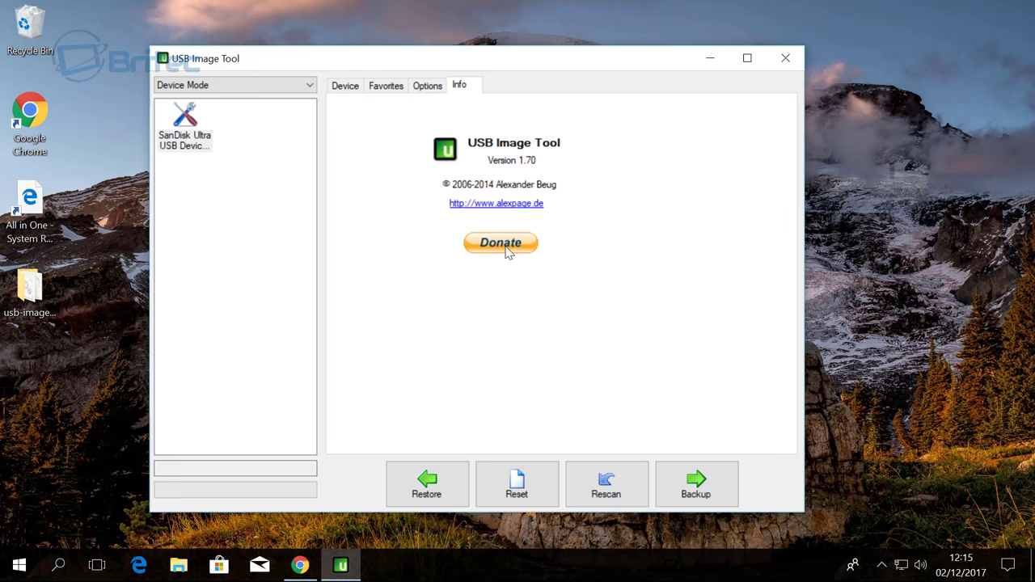
pyautogui.click(346, 87)
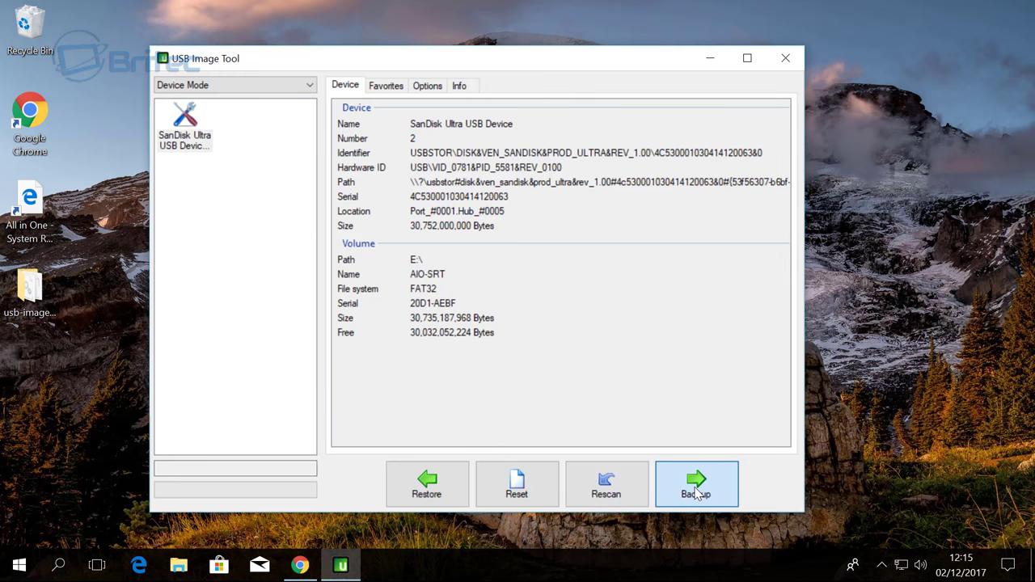
# - Back up the USB drive to 'System Rescue Tookit' in the Desktop folder
pyautogui.click(695, 490)
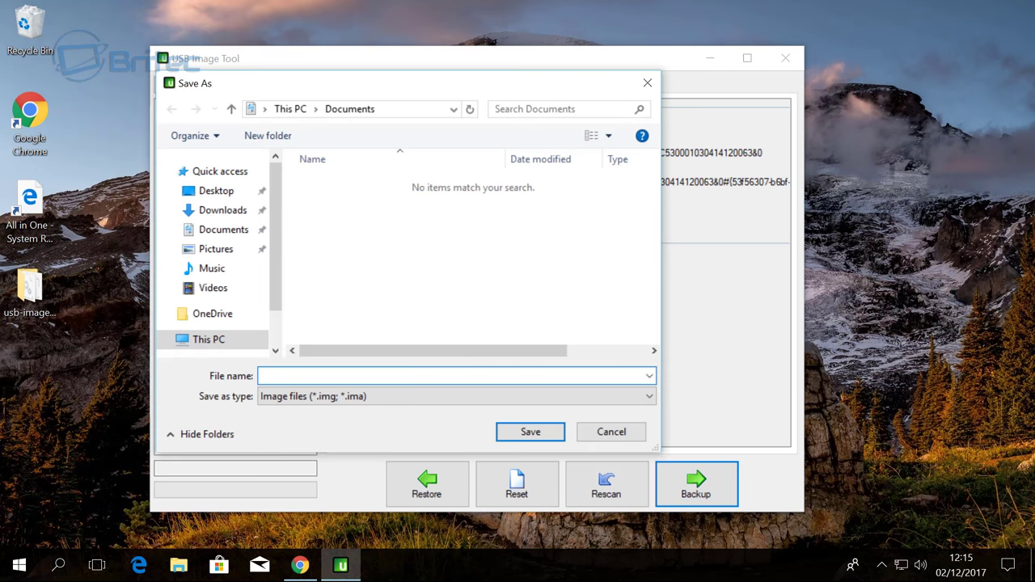
pyautogui.moveTo(372, 84)
pyautogui.mouseDown()
pyautogui.moveTo(467, 105)
pyautogui.moveTo(438, 105)
pyautogui.mouseUp()
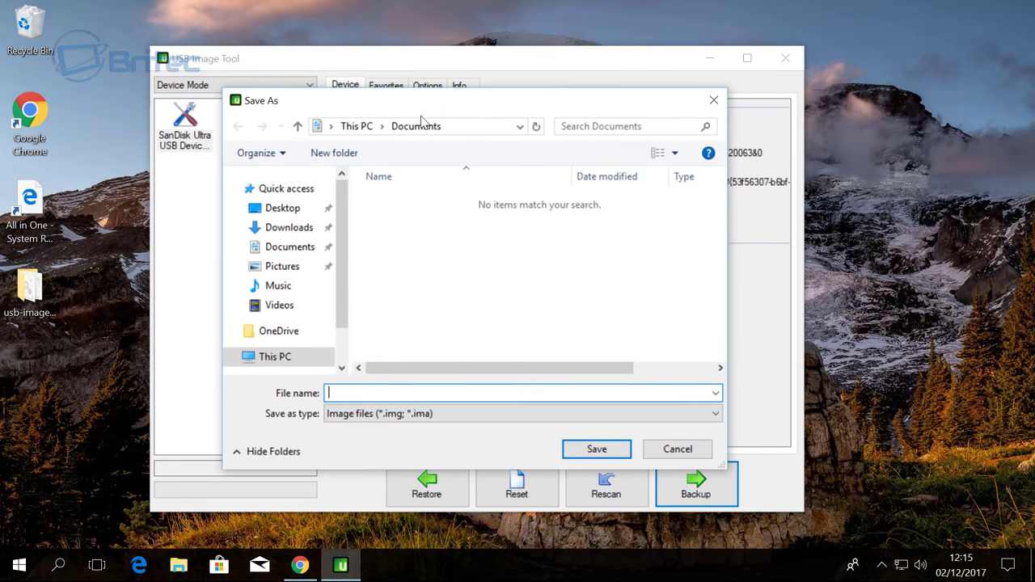
pyautogui.click(284, 210)
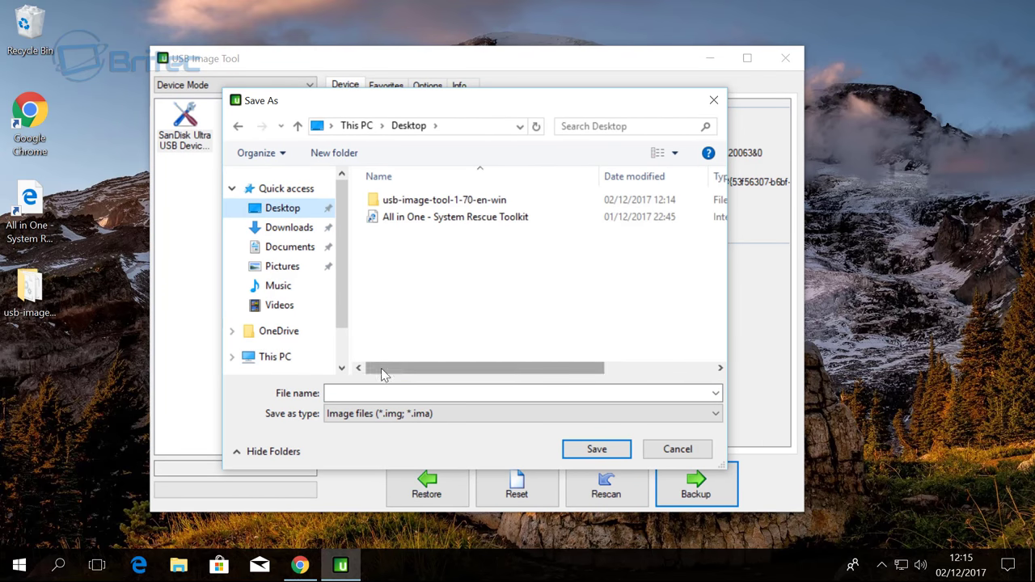
pyautogui.click(359, 393)
pyautogui.write('S')
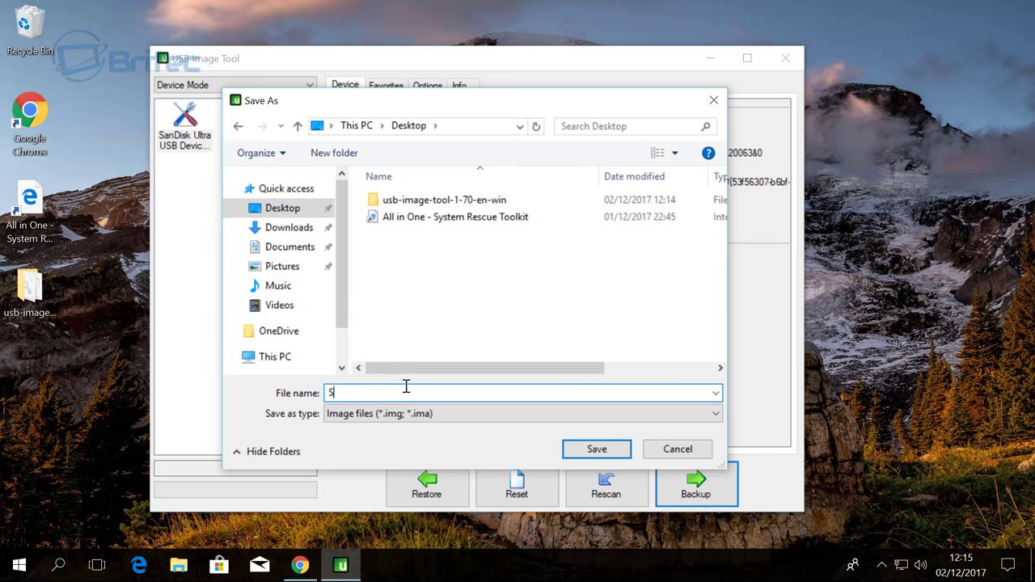
pyautogui.write('ystem Rescue Tookit')
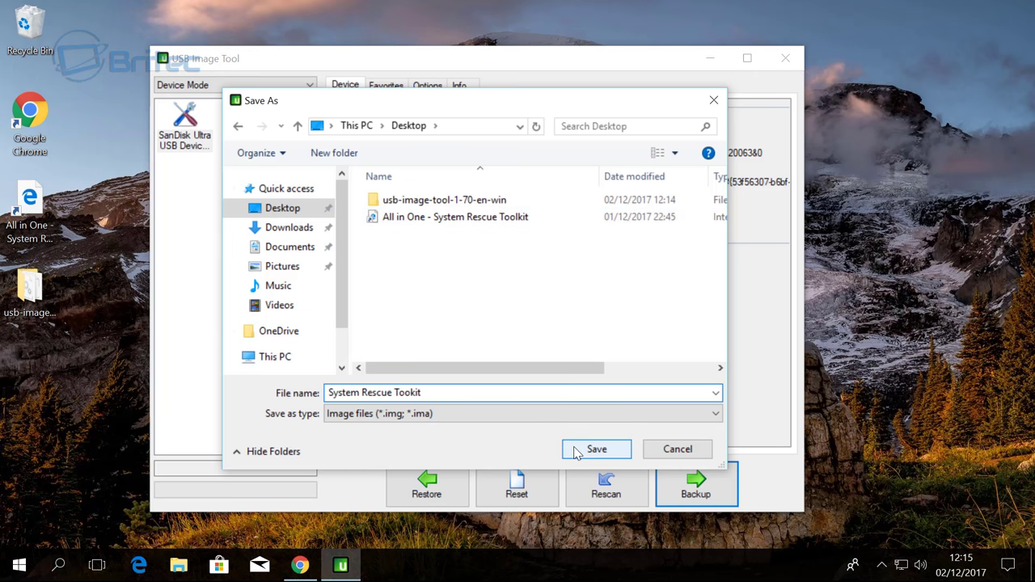
pyautogui.click(601, 453)
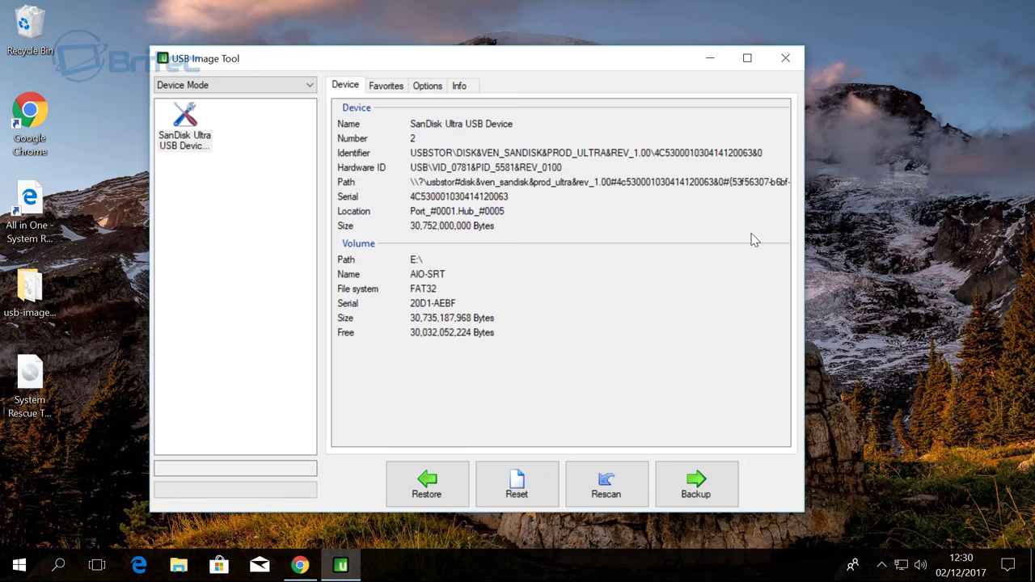
# - Close USB Image Tool once the backup completes
pyautogui.click(787, 59)
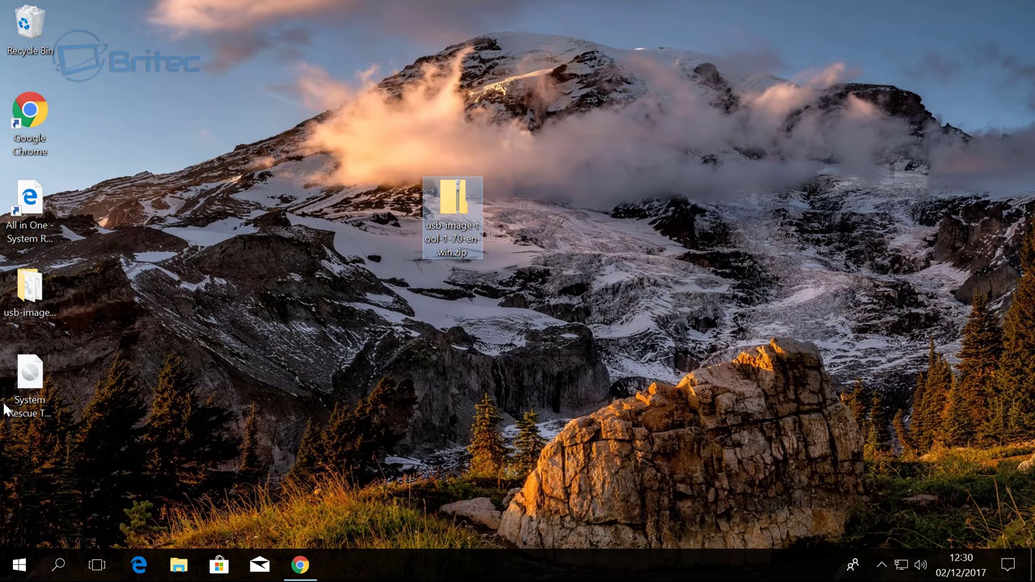
# - Move System Rescue Tookit.img beside the zip and review its Properties tabs
pyautogui.moveTo(8, 404); pyautogui.dragTo(278, 211)
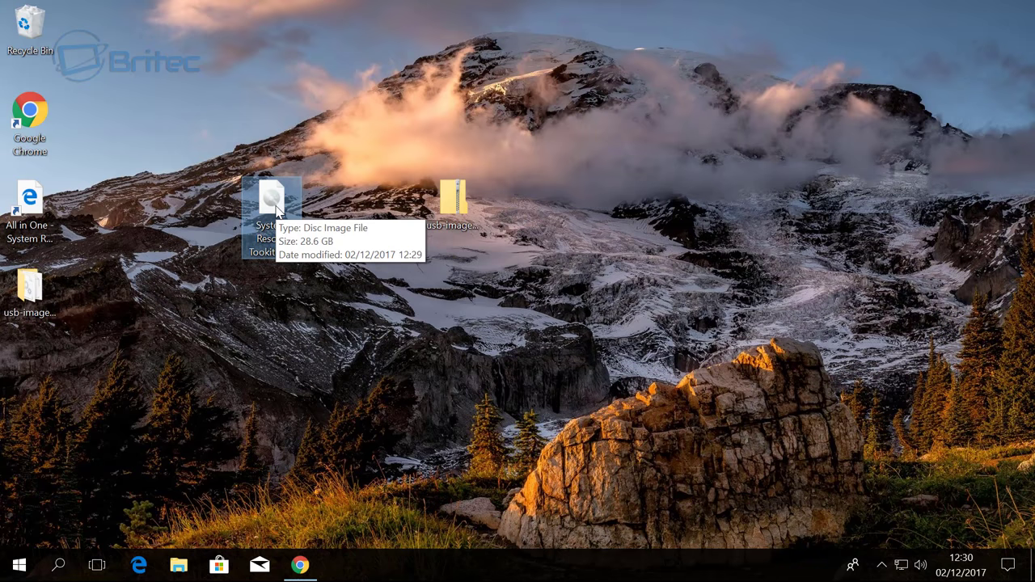
pyautogui.rightClick(278, 212)
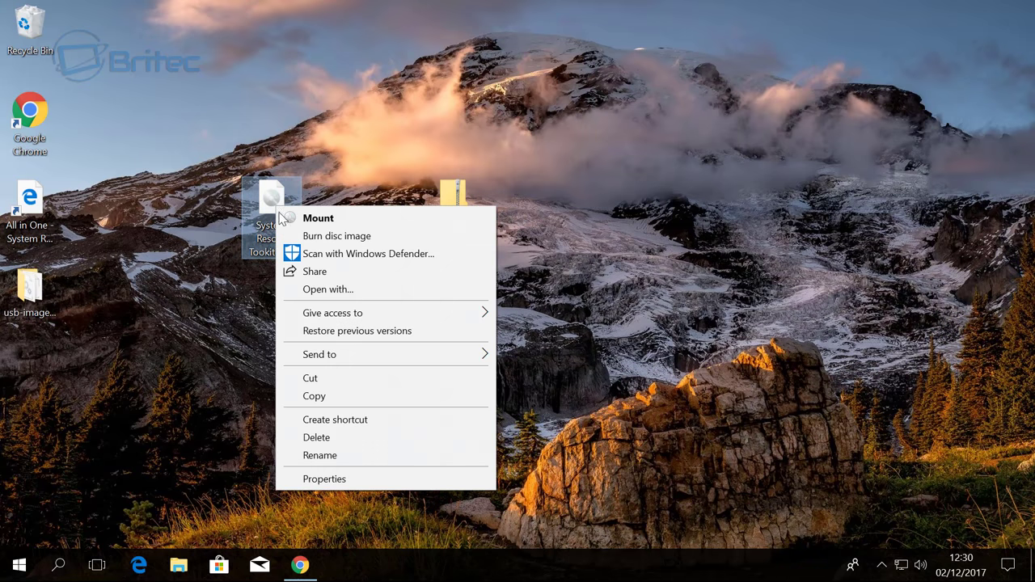
pyautogui.click(322, 480)
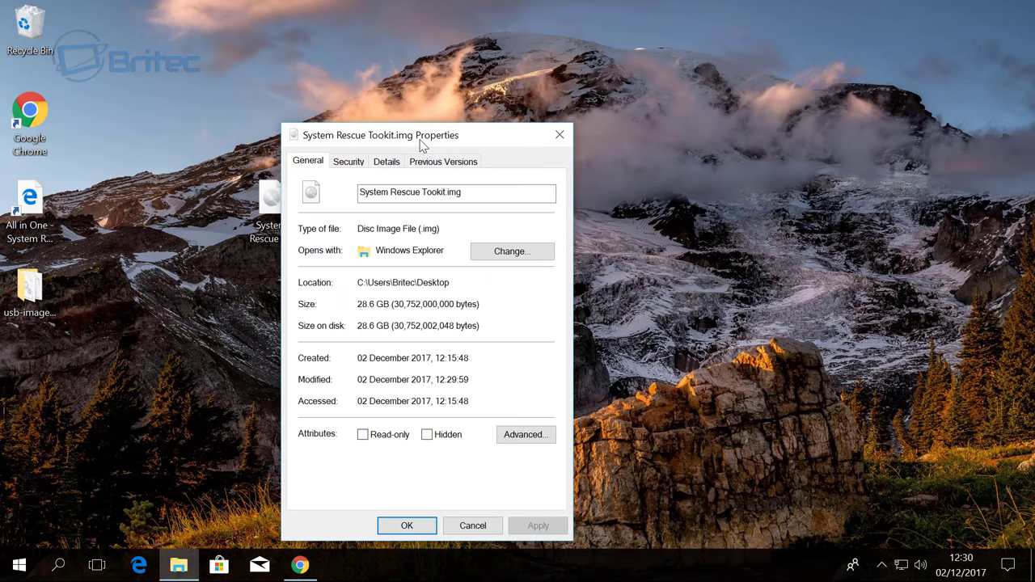
pyautogui.moveTo(421, 139); pyautogui.dragTo(388, 95)
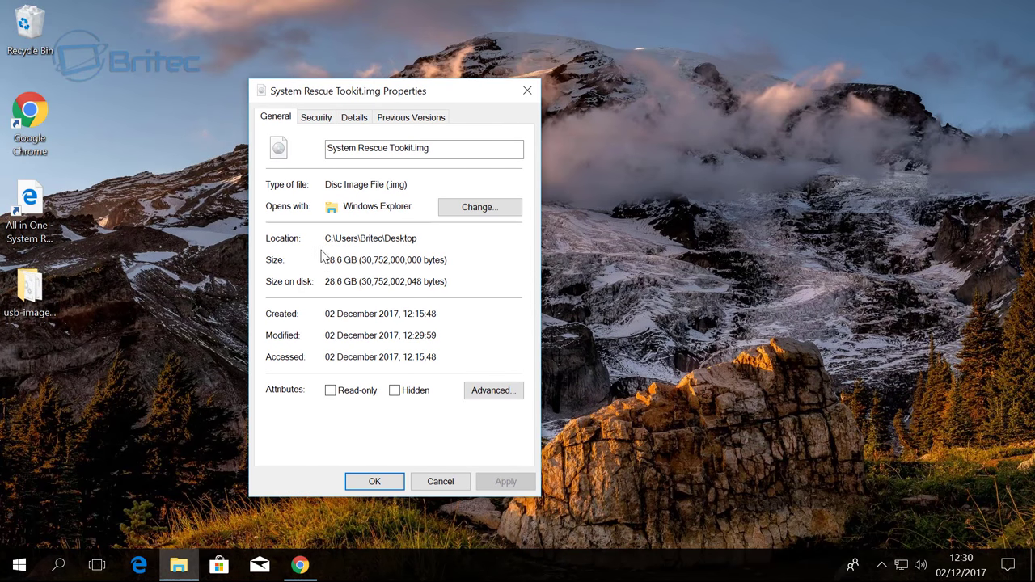
pyautogui.click(317, 117)
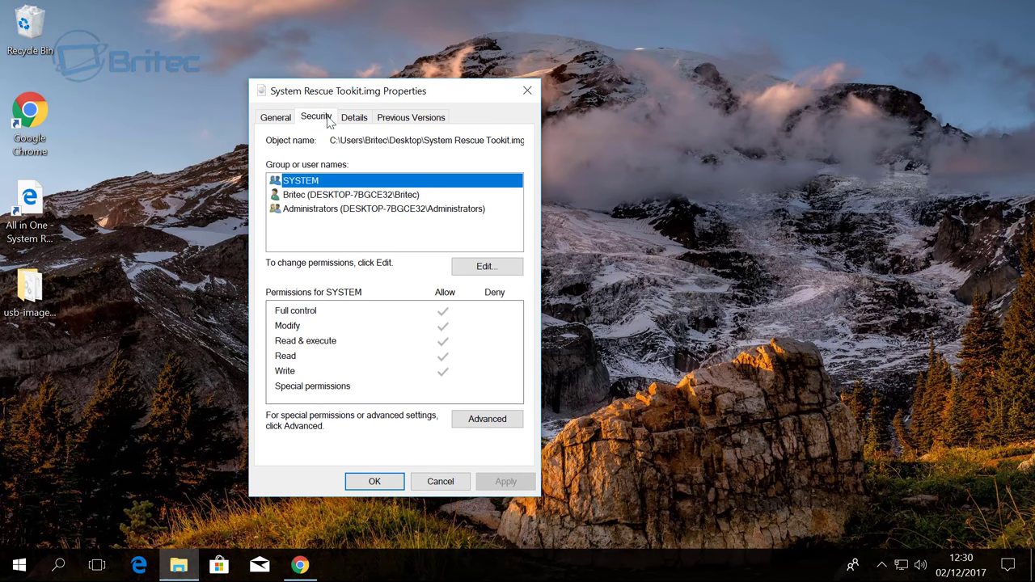
pyautogui.click(356, 119)
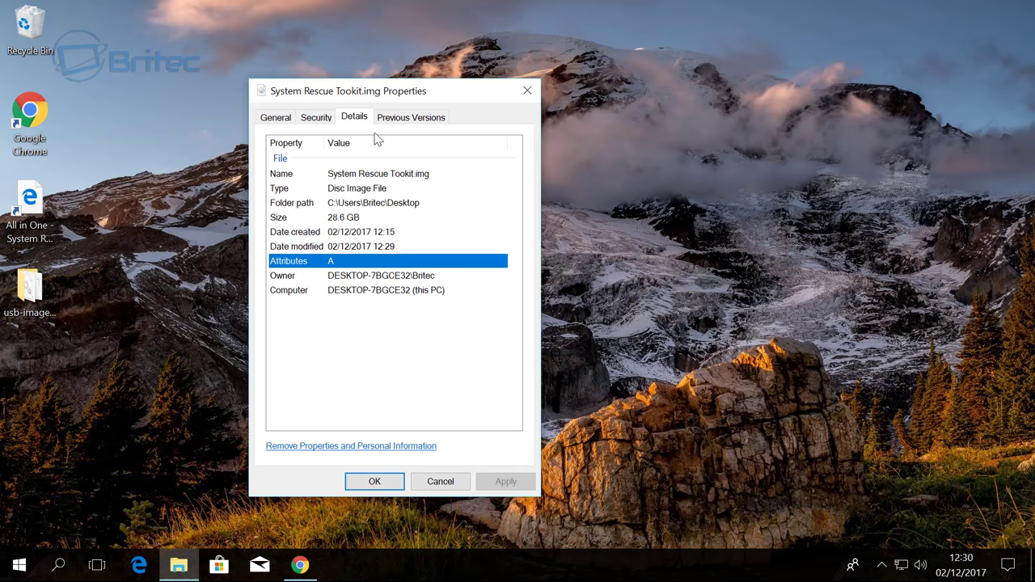
pyautogui.click(409, 117)
pyautogui.click(527, 90)
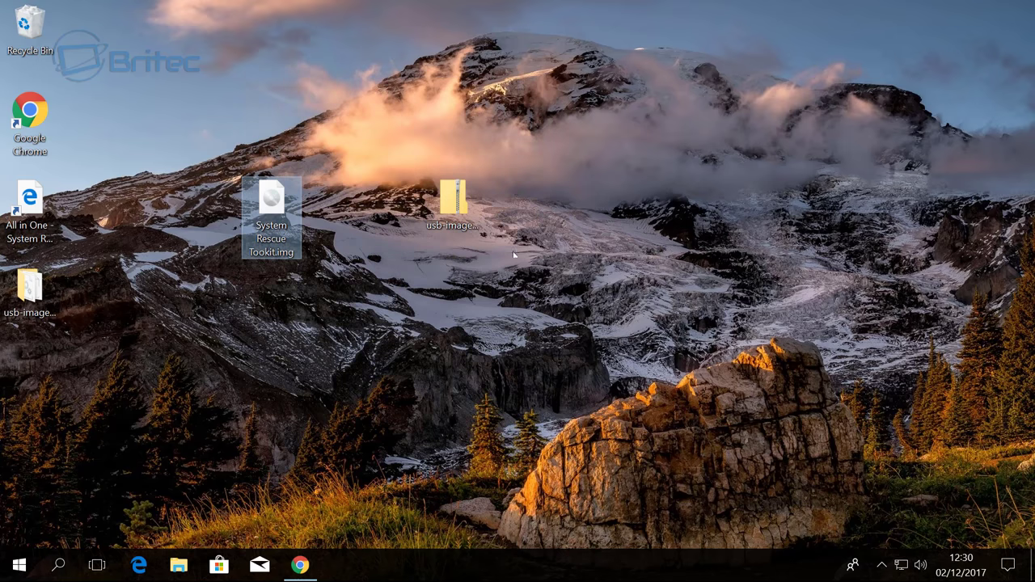
pyautogui.click(485, 307)
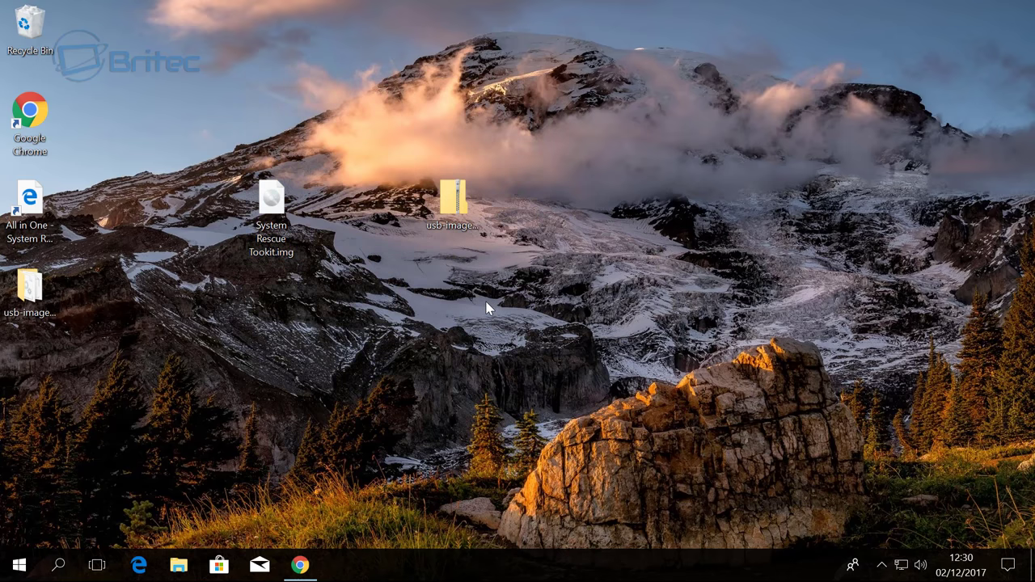